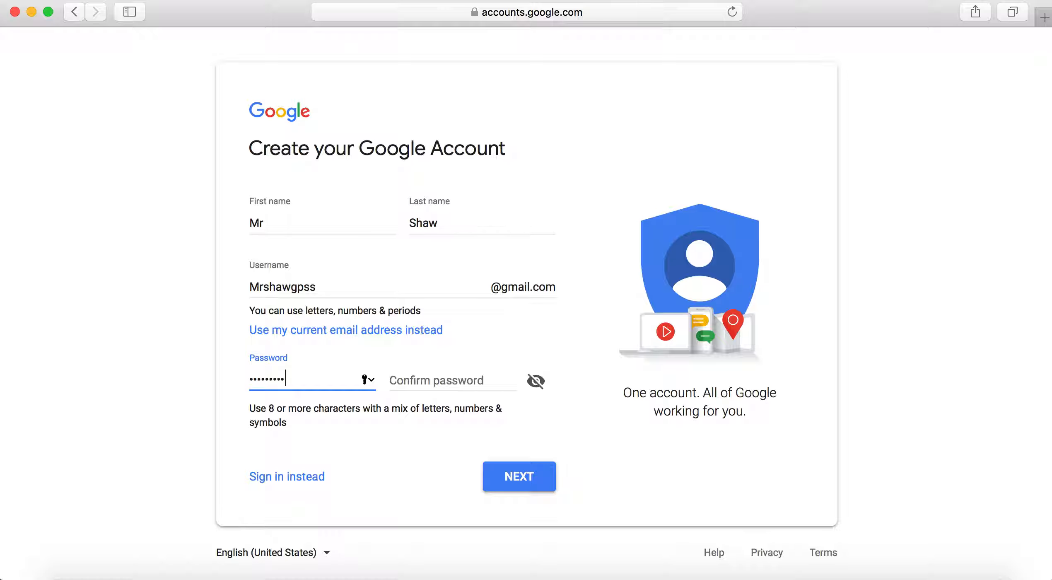
Enter and confirm the account password, submit the sign-up form, and save the password in the browser.
text(x)
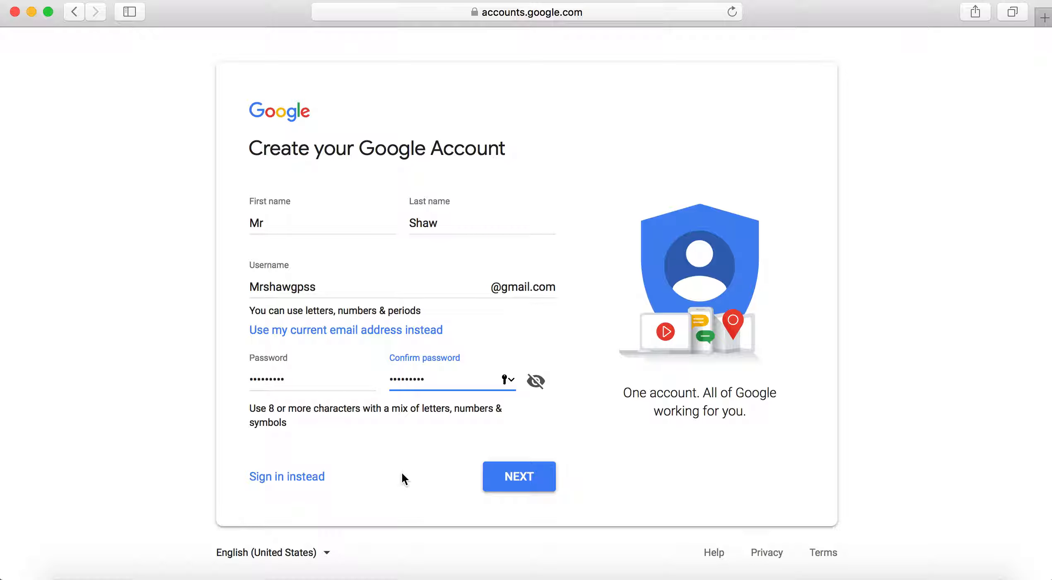
click(519, 481)
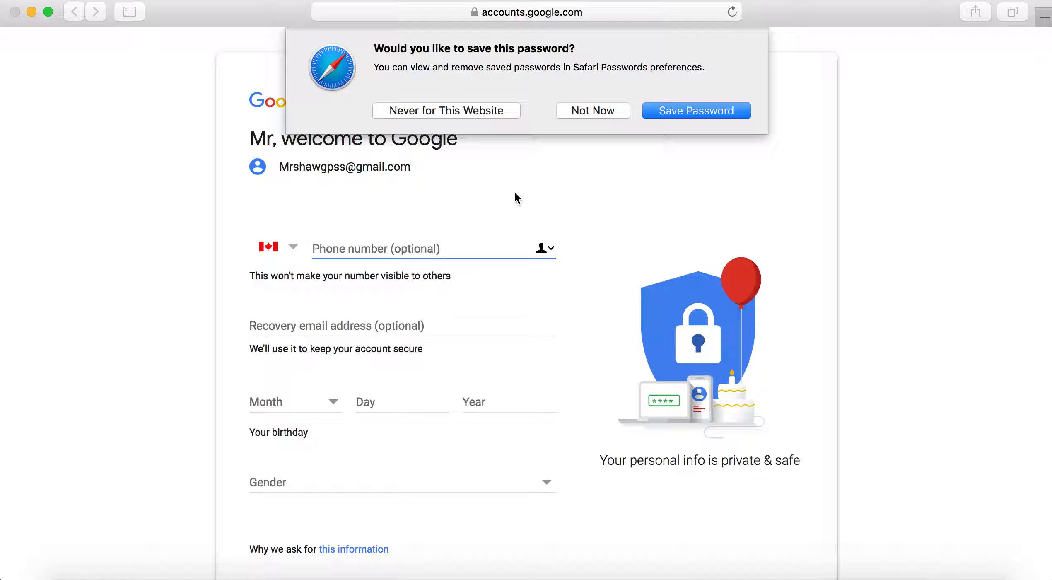
click(677, 113)
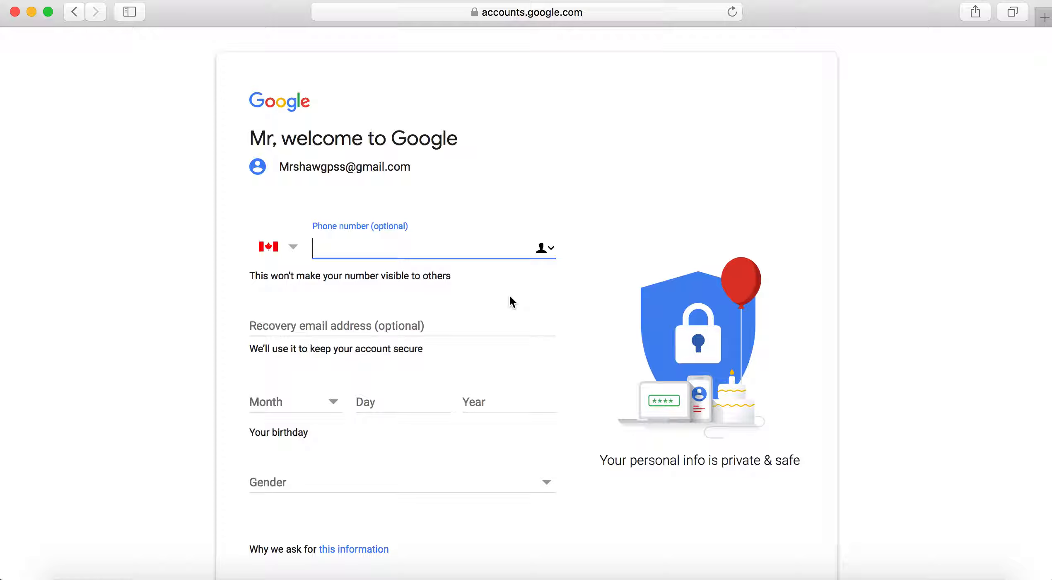
Fill in the account holder's date of birth, leaving the optional phone number and recovery email blank.
scroll(513, 298, down, 3)
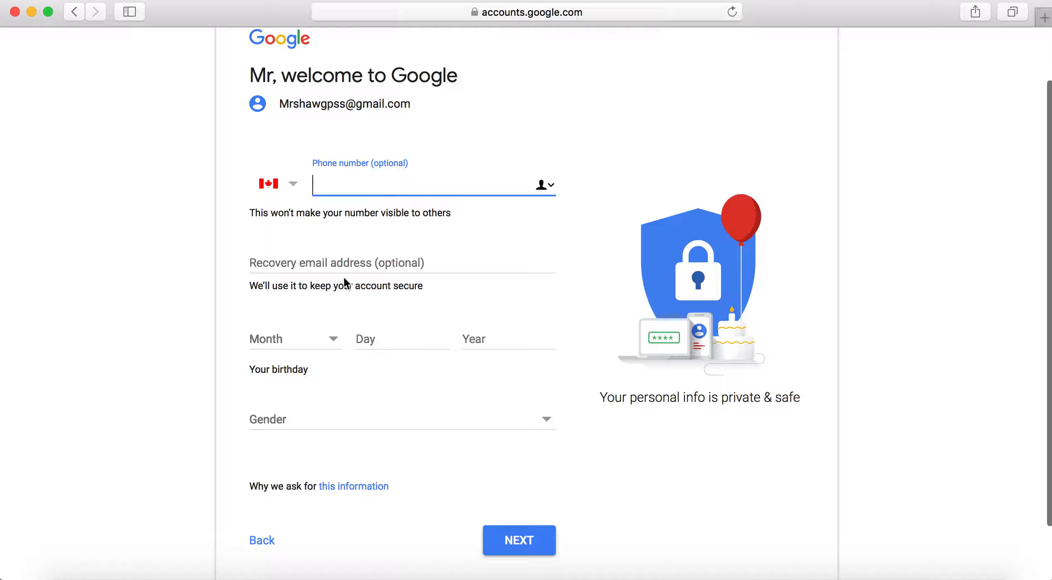
click(325, 343)
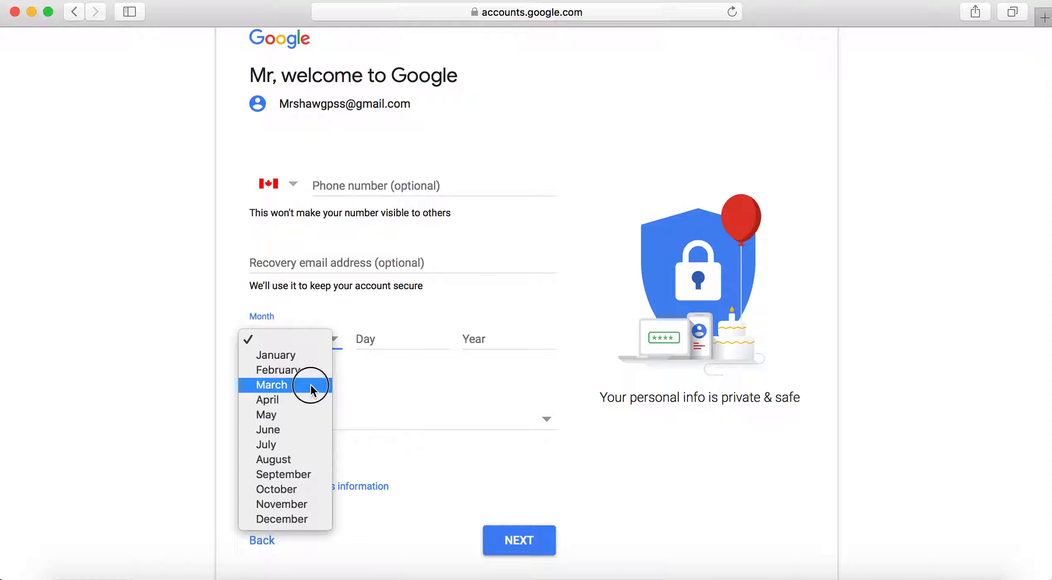
click(310, 249)
click(406, 341)
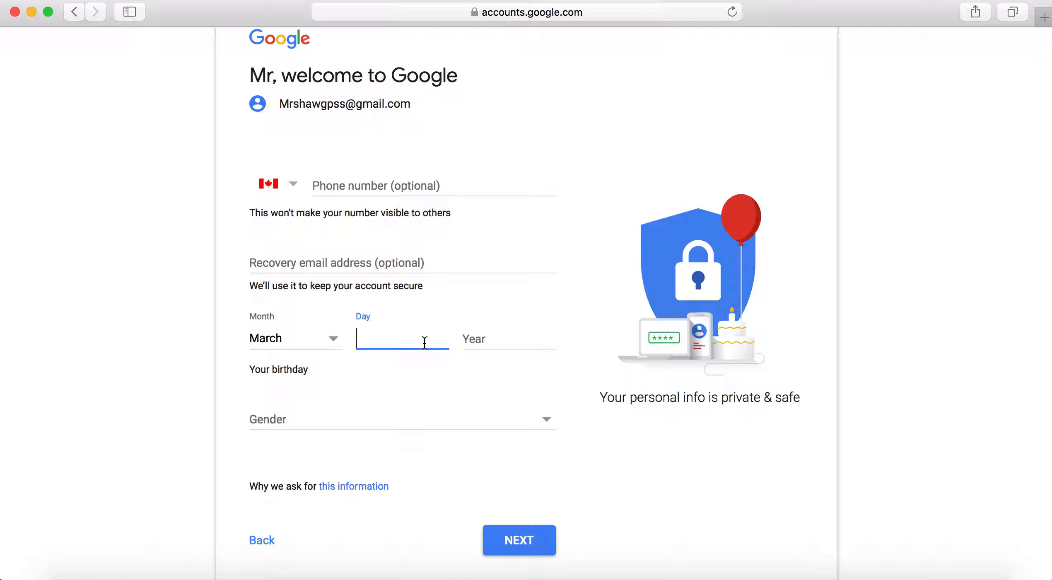
text(1)
key(Tab)
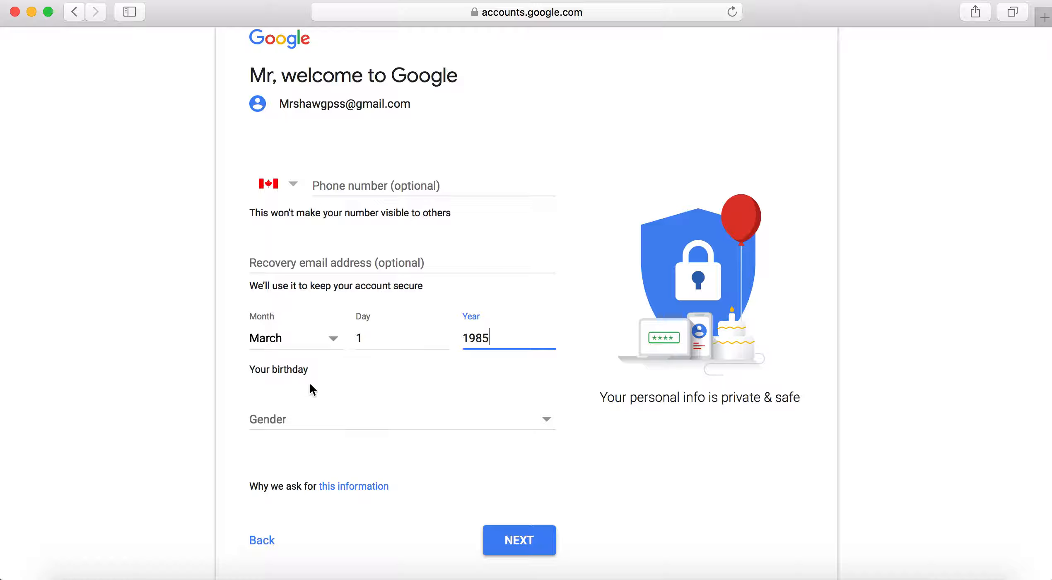
Set the gender to Male and submit the personal information form.
click(310, 417)
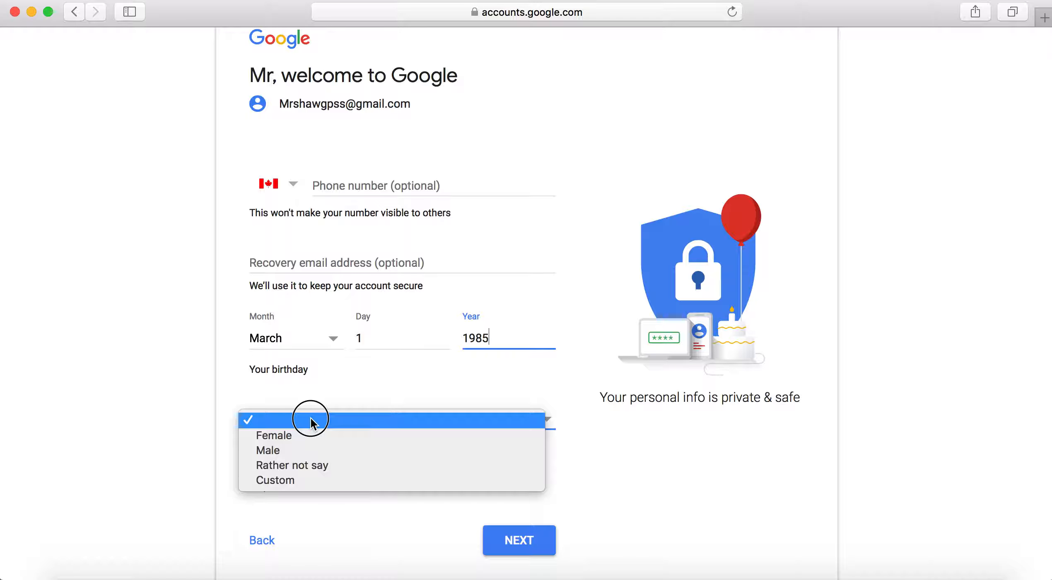
click(298, 450)
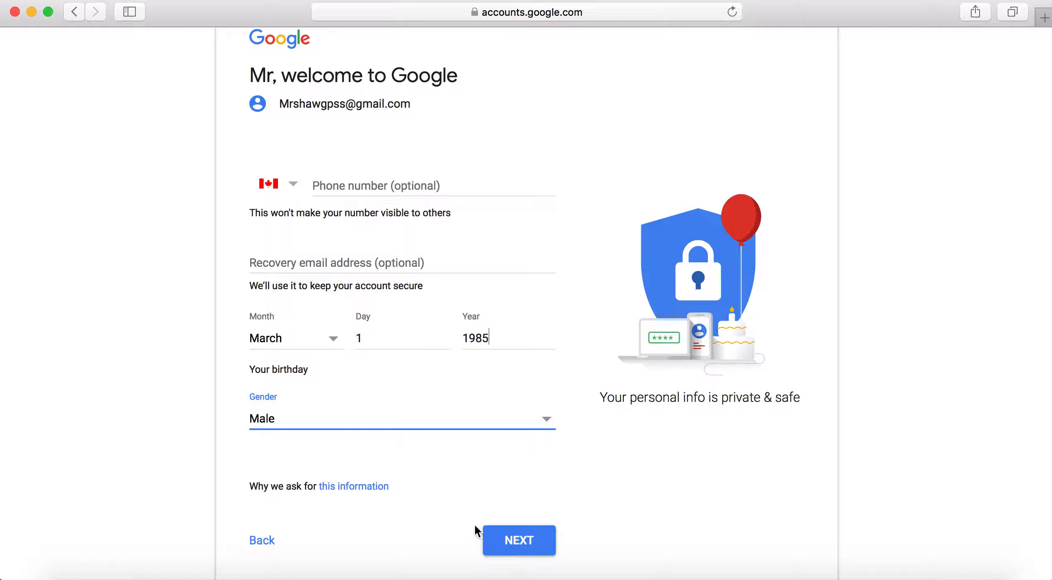
click(450, 418)
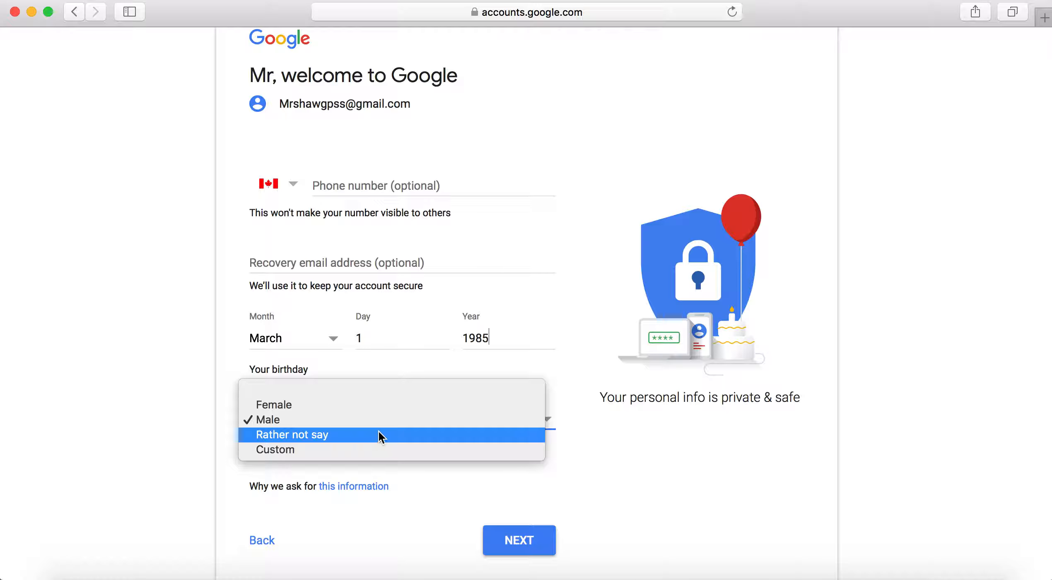
click(375, 419)
click(546, 553)
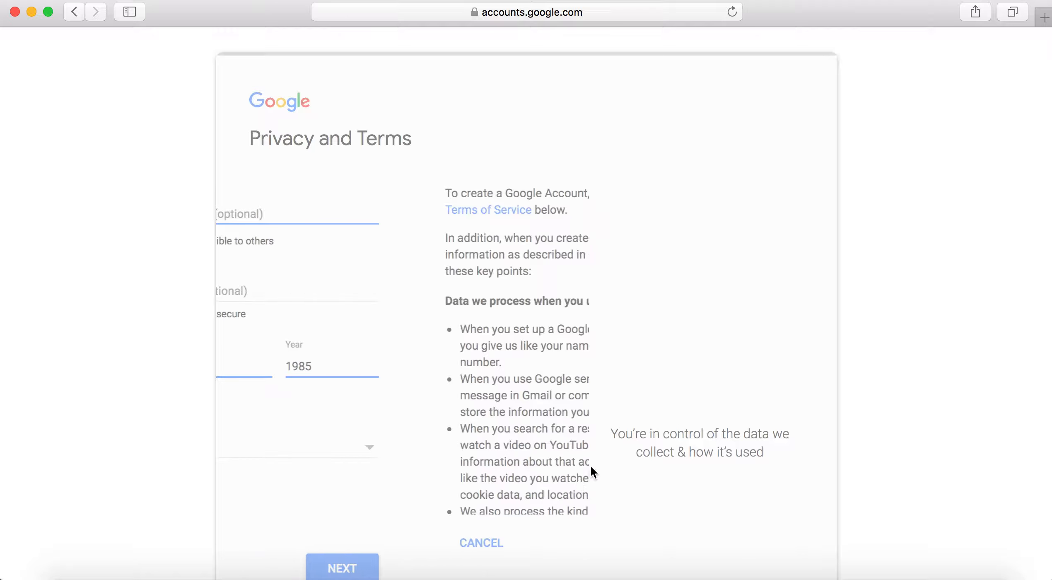
Read through the Privacy and Terms to the end and agree to them to create the account.
scroll(401, 299, down, 10)
scroll(401, 299, down, 8)
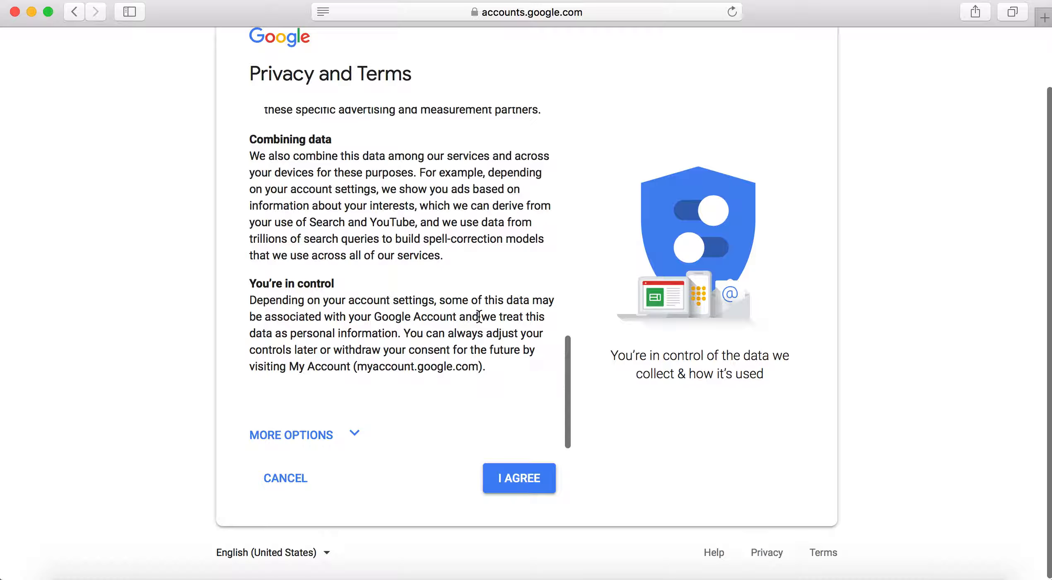
scroll(361, 299, up, 6)
scroll(360, 299, down, 6)
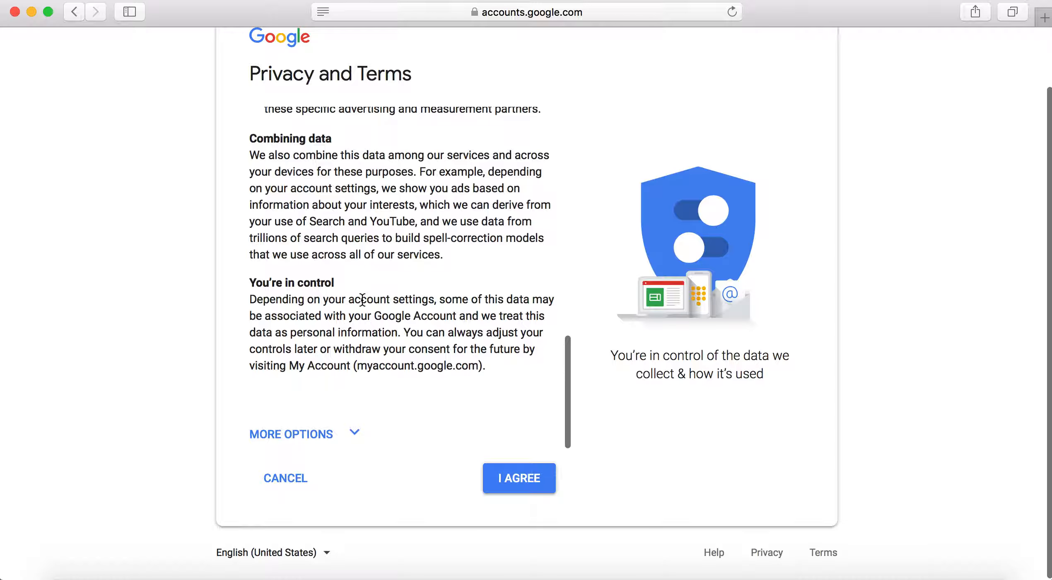
click(536, 489)
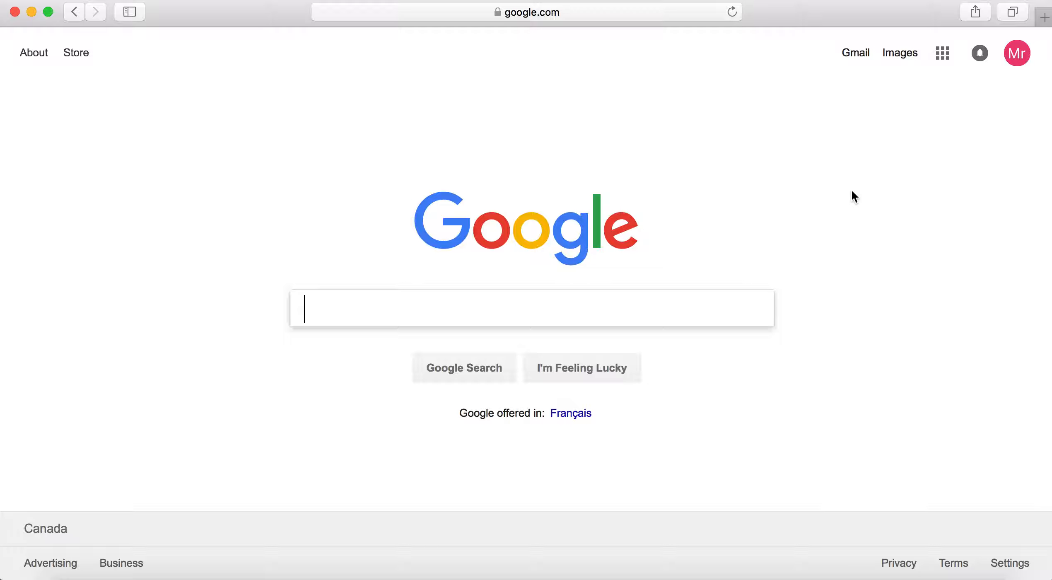
Open Google Drive from the Google homepage and dismiss its welcome tour and the Quick Access introduction.
click(946, 56)
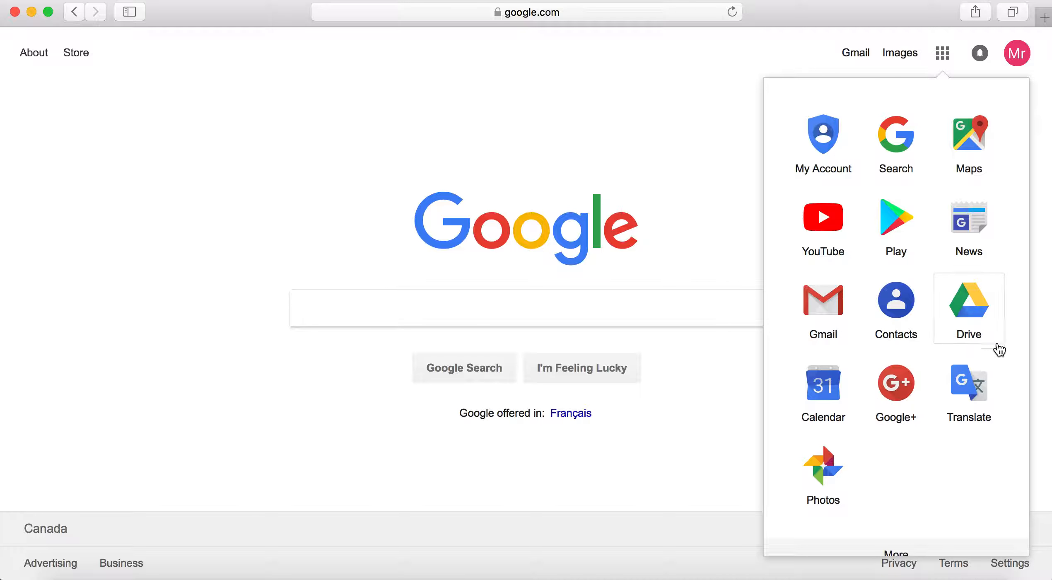
click(980, 306)
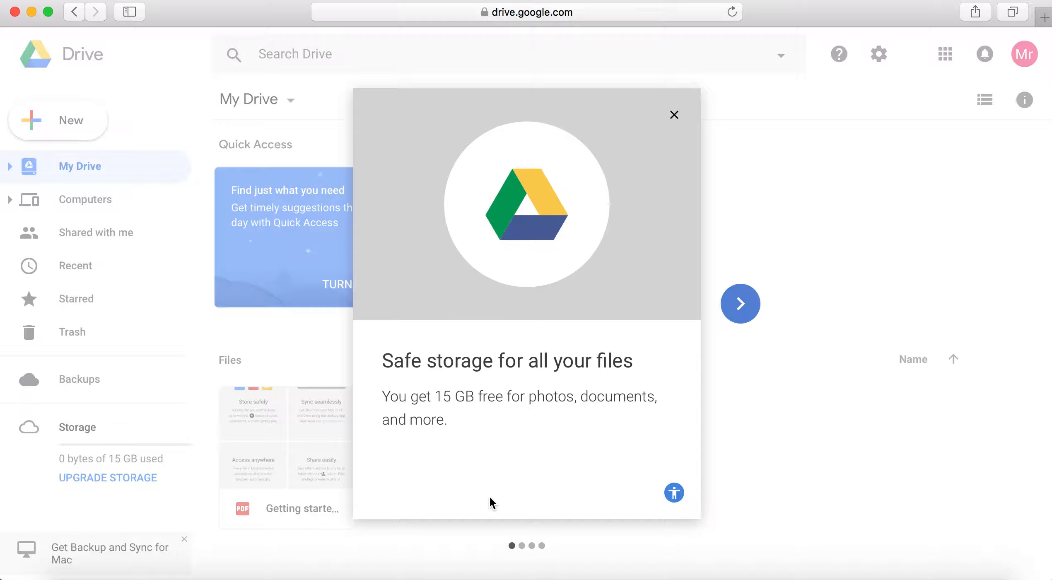
click(674, 115)
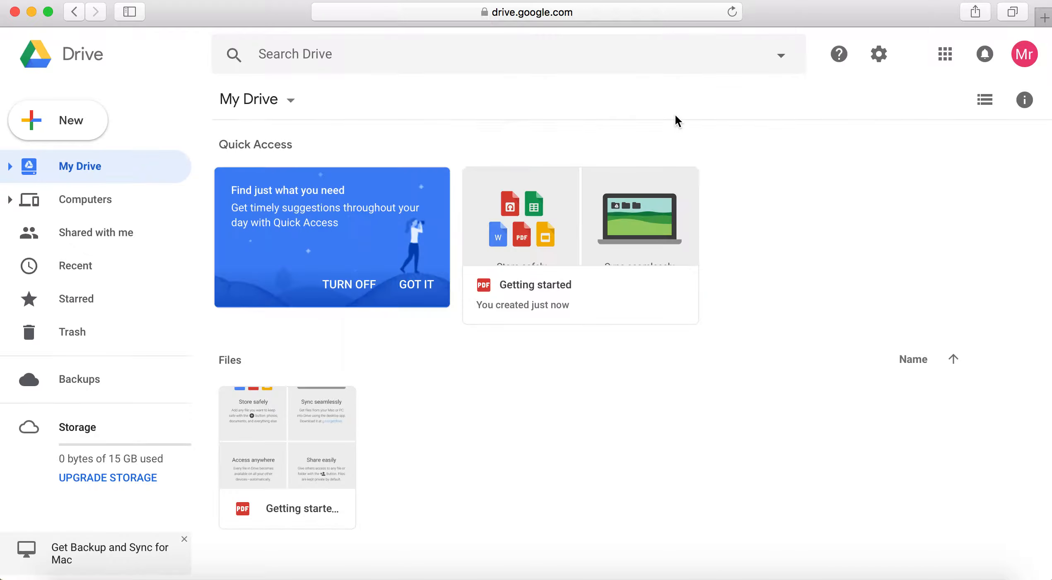
click(416, 285)
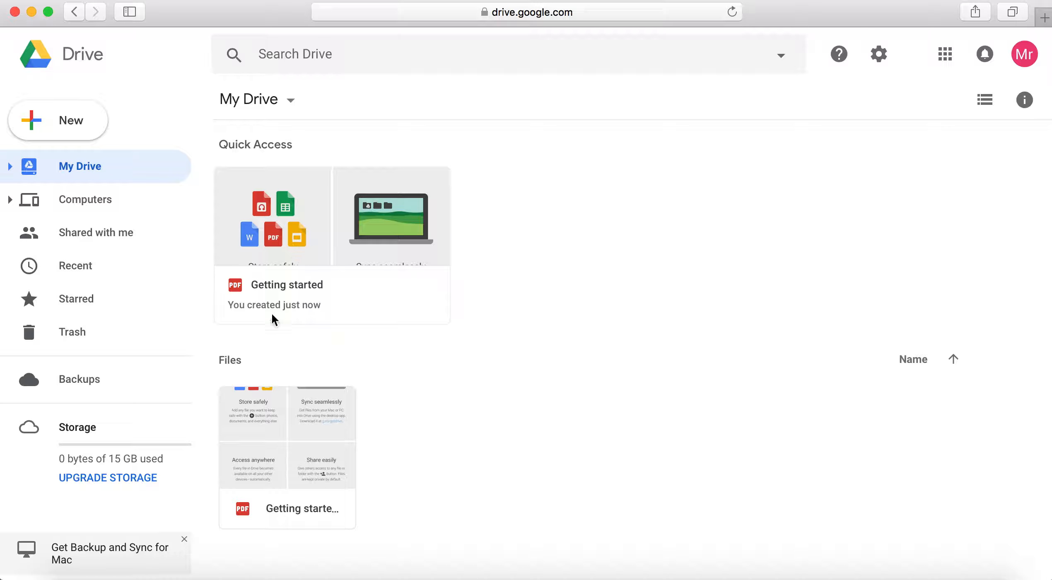
Preview the Getting started PDF, look through its page, and return to My Drive.
double_click(292, 448)
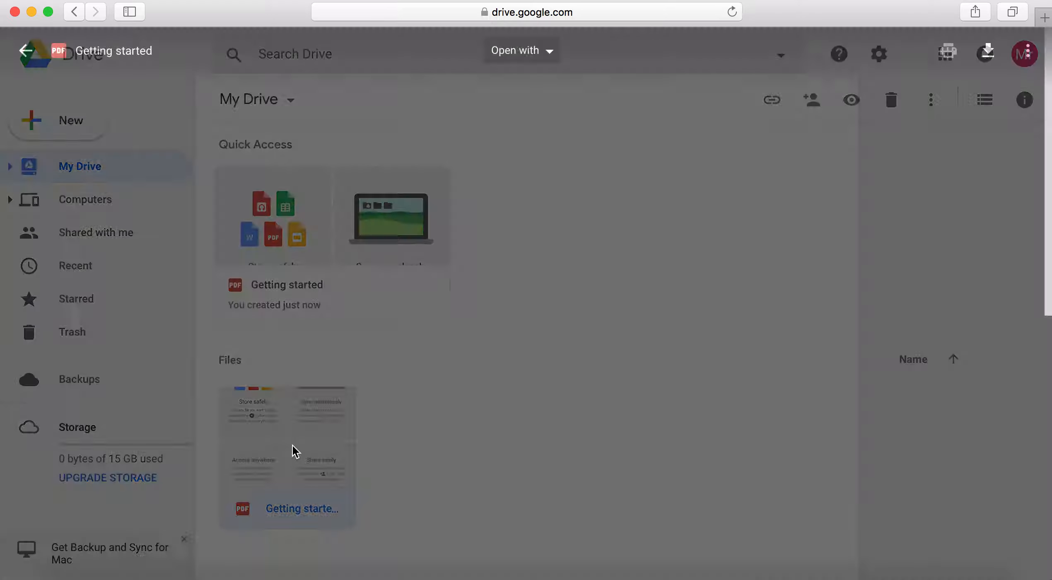
scroll(543, 308, down, 10)
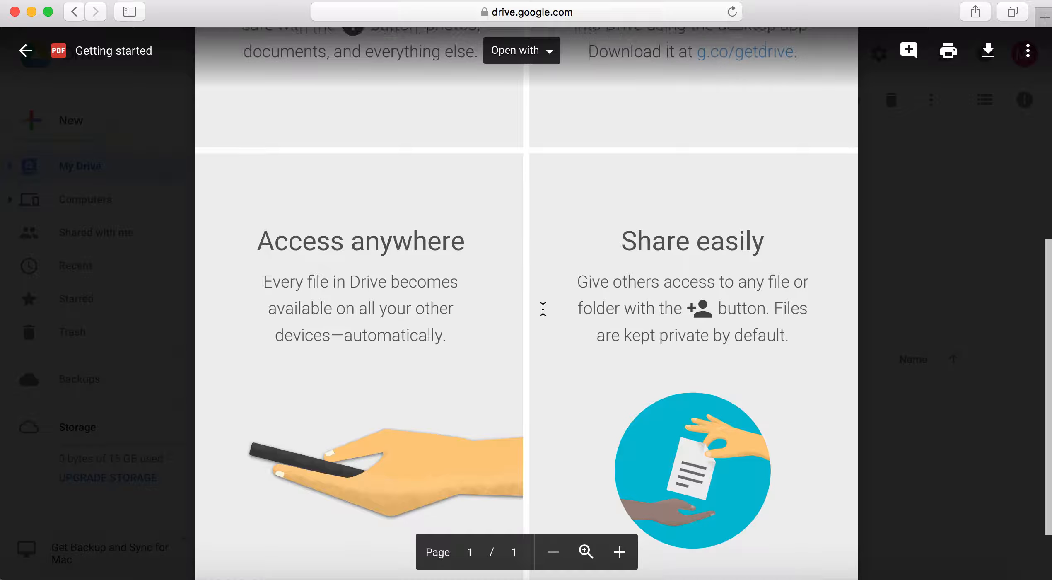
scroll(543, 309, up, 7)
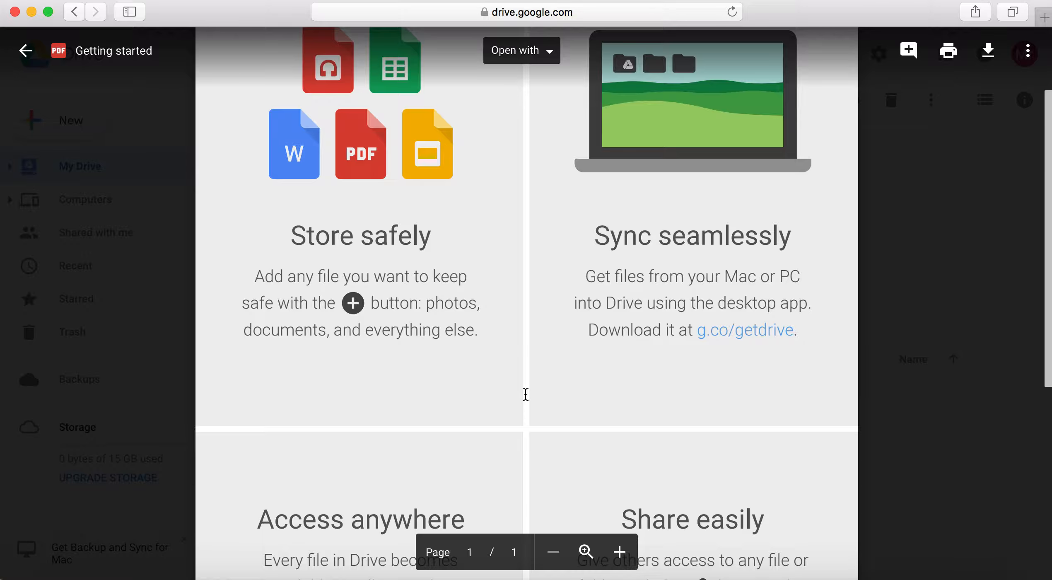
scroll(525, 394, down, 5)
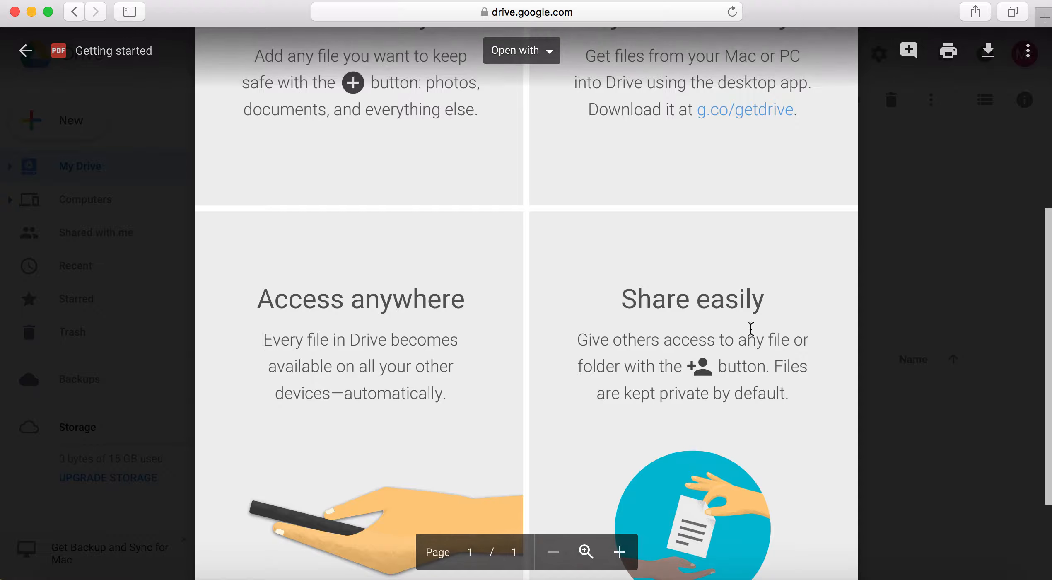
click(25, 52)
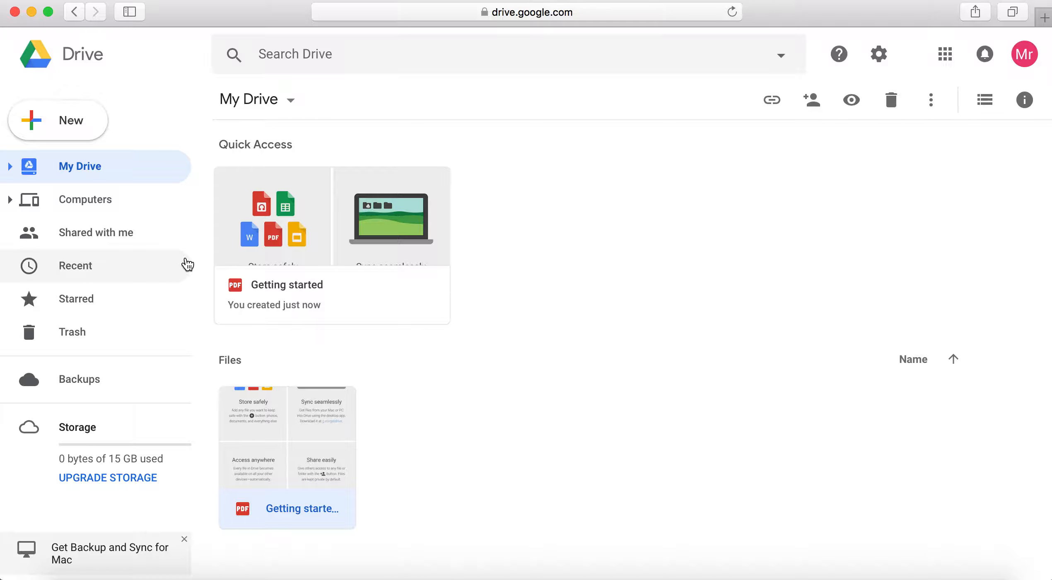
Create a folder named "Course 1" in My Drive.
click(65, 135)
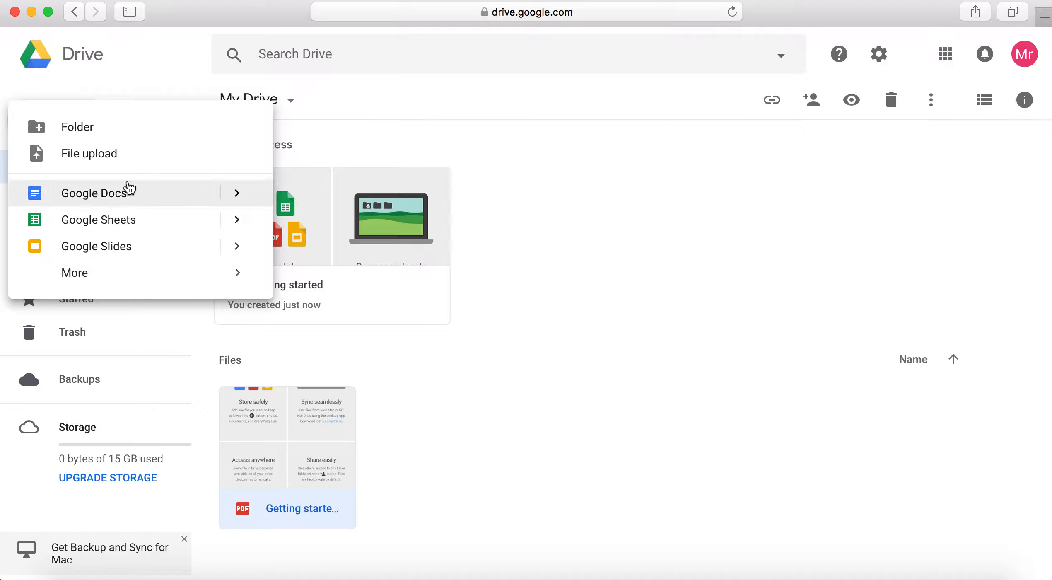
click(136, 132)
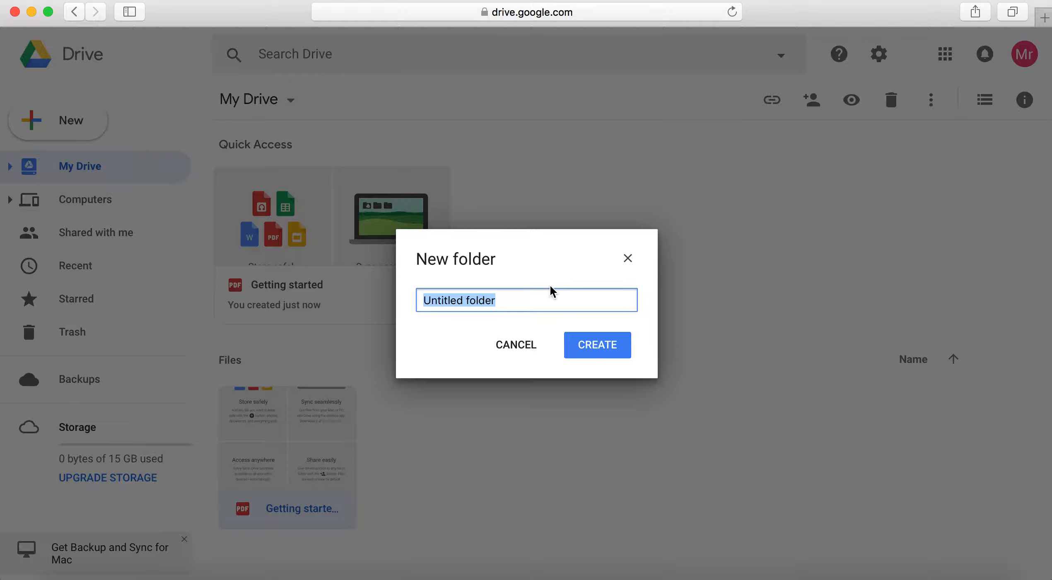
text(Courses)
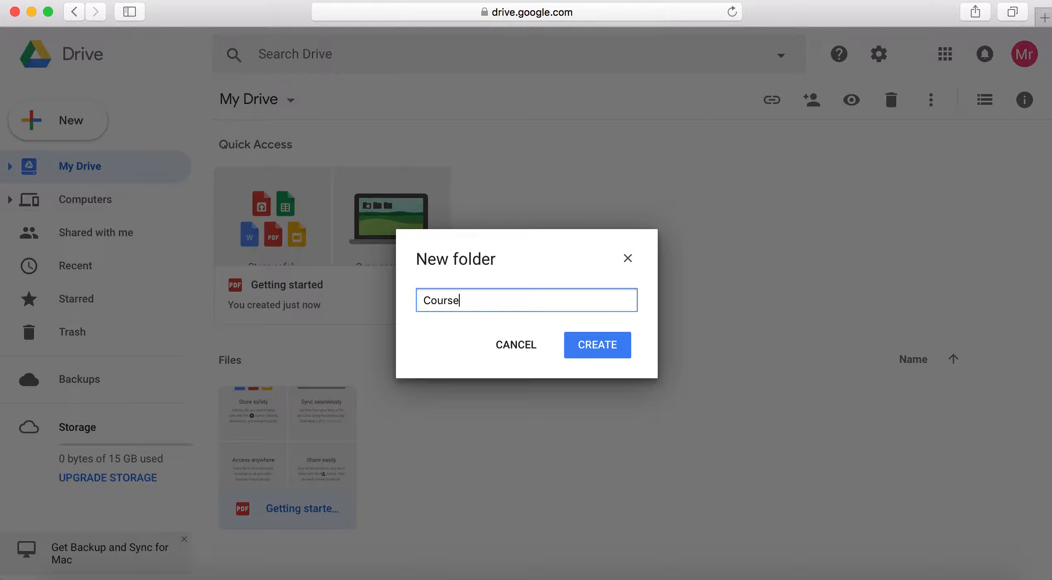
key(Return)
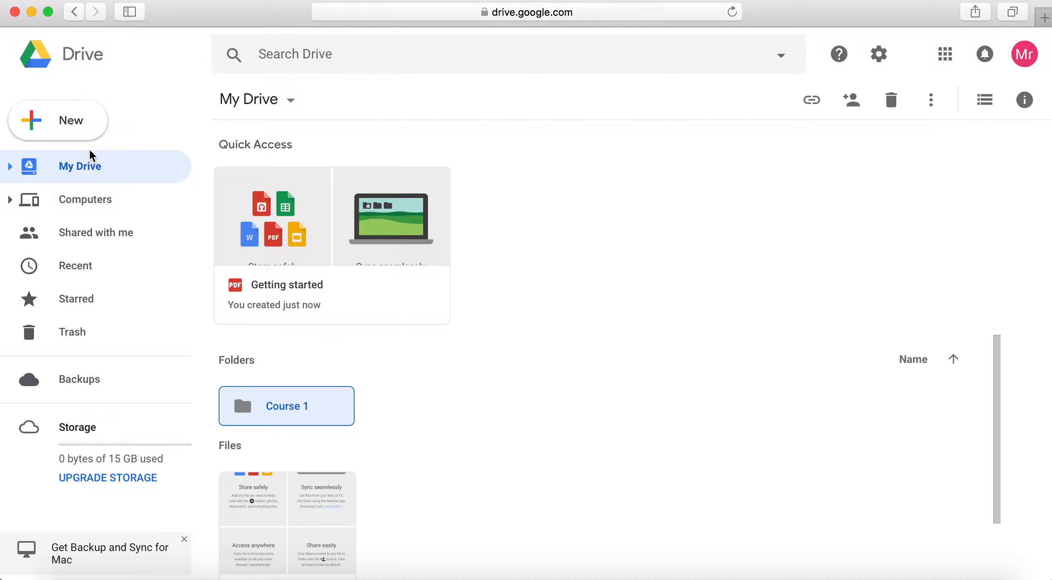
Create a second folder named "Course 2" in My Drive.
click(82, 129)
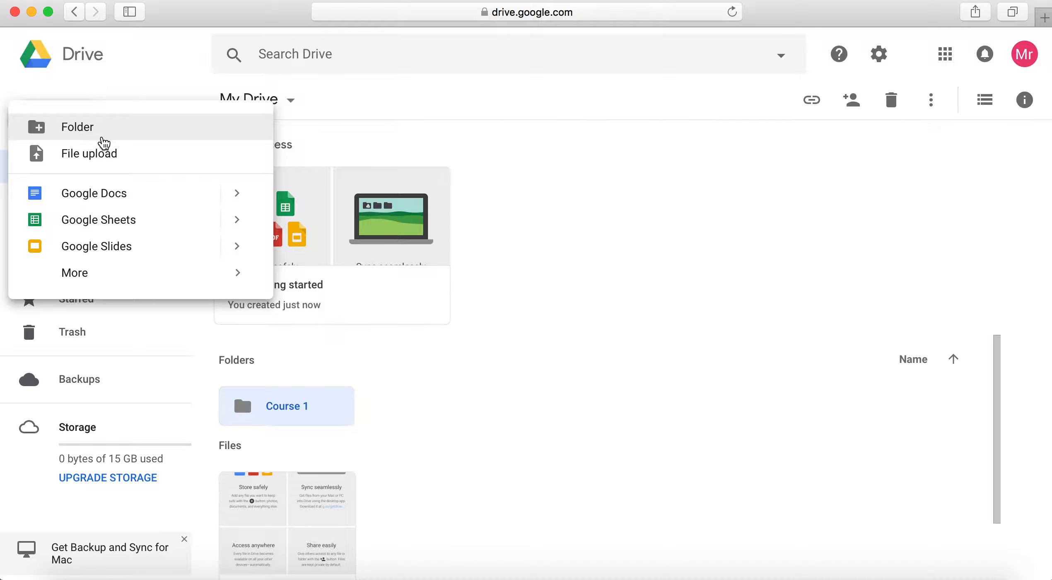
click(421, 449)
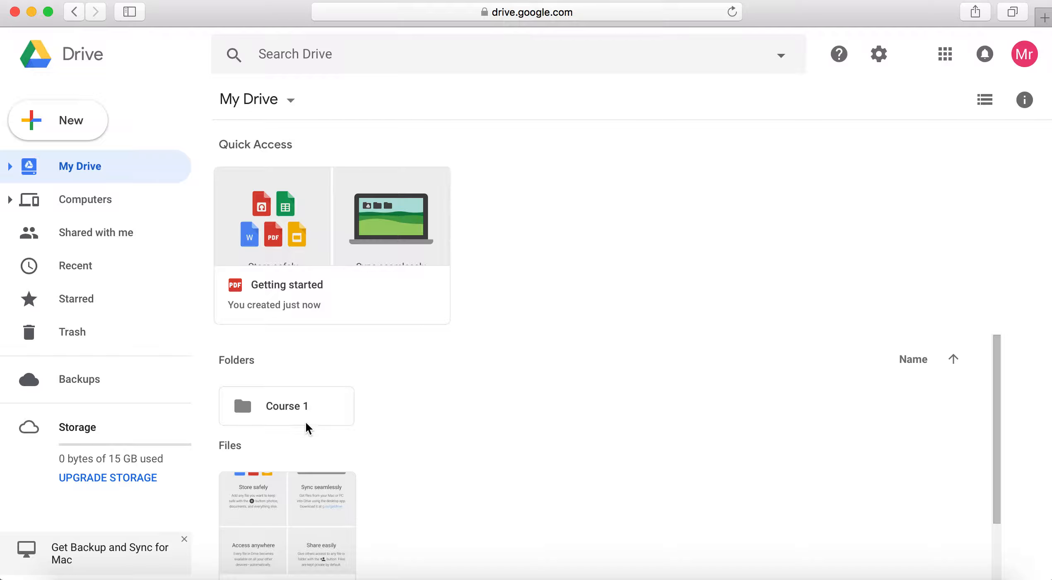
click(63, 134)
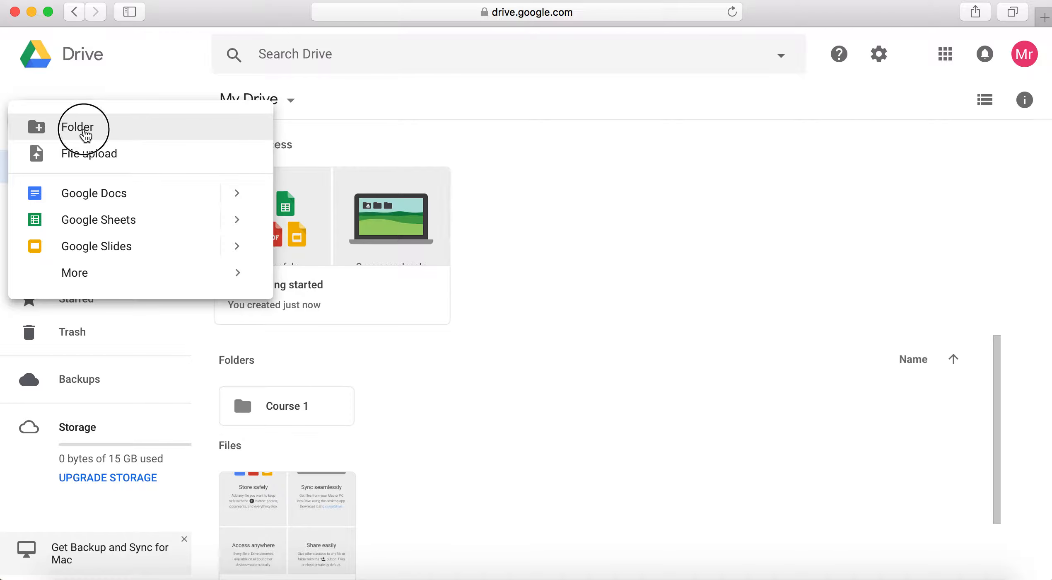
click(85, 133)
text(Courses)
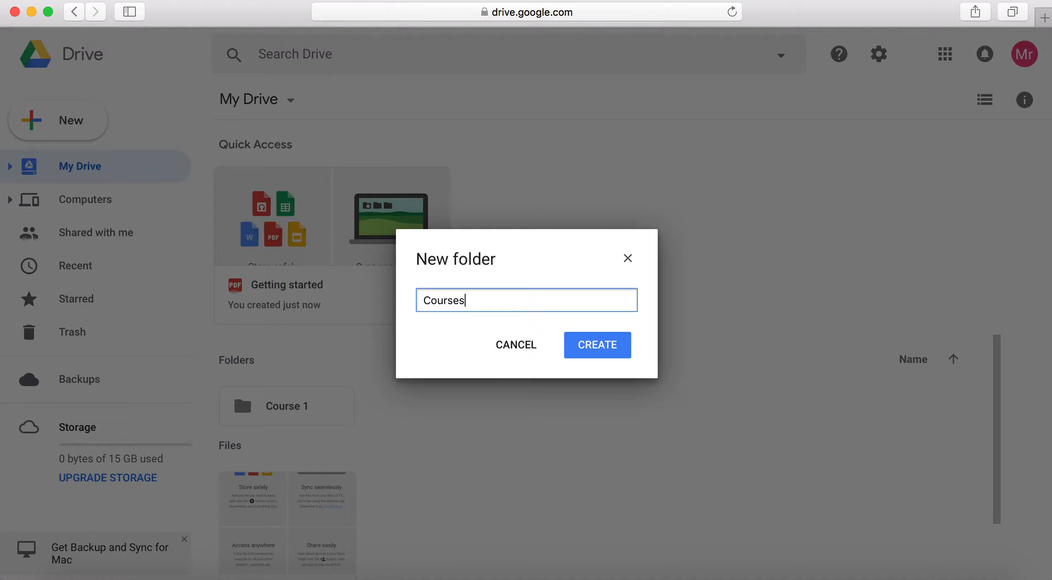
text( 2)
key(Return)
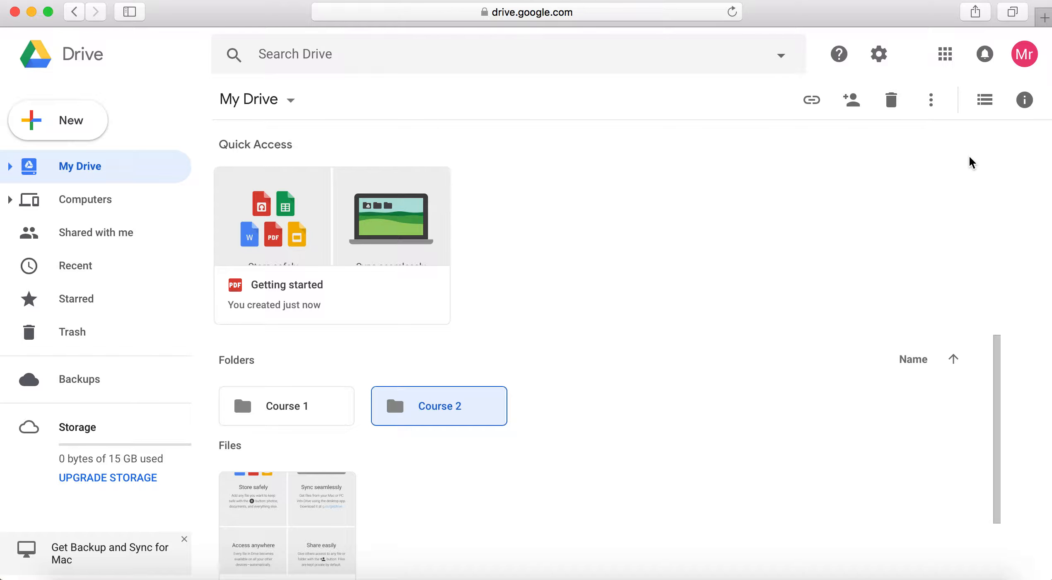
Switch My Drive to list view and create a new blank Google Docs document.
click(993, 107)
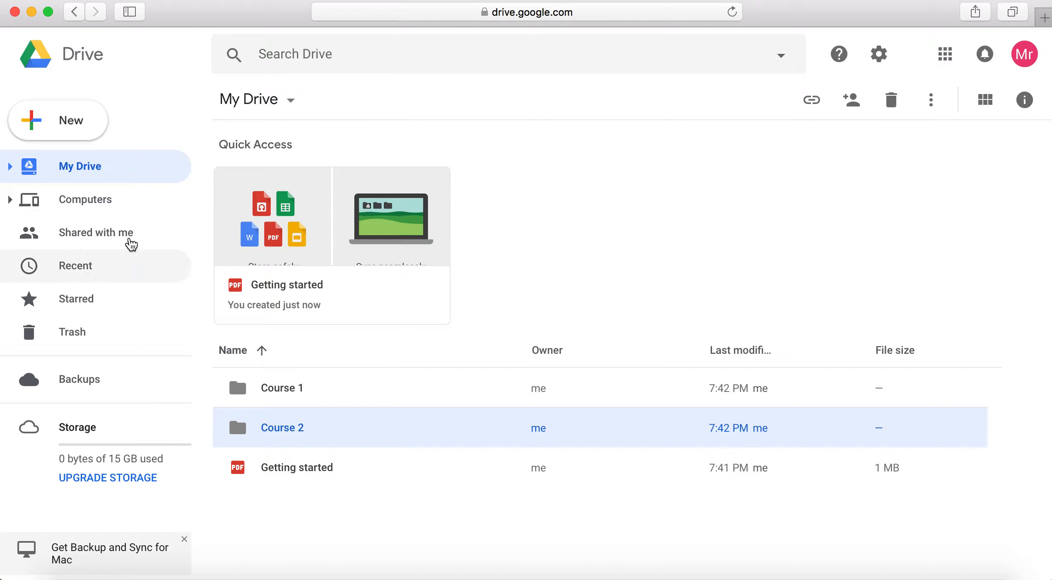
click(65, 124)
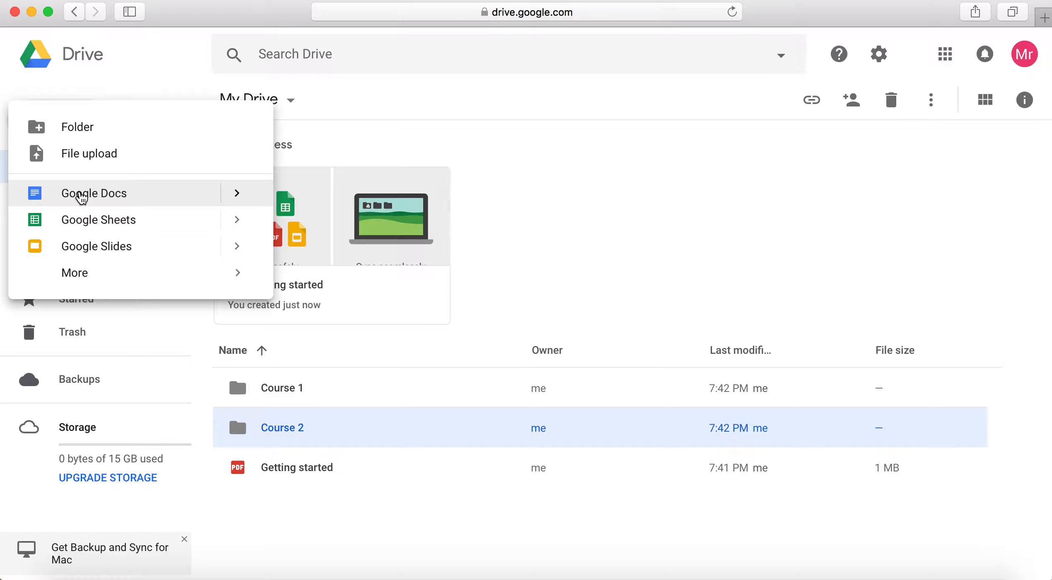
click(82, 195)
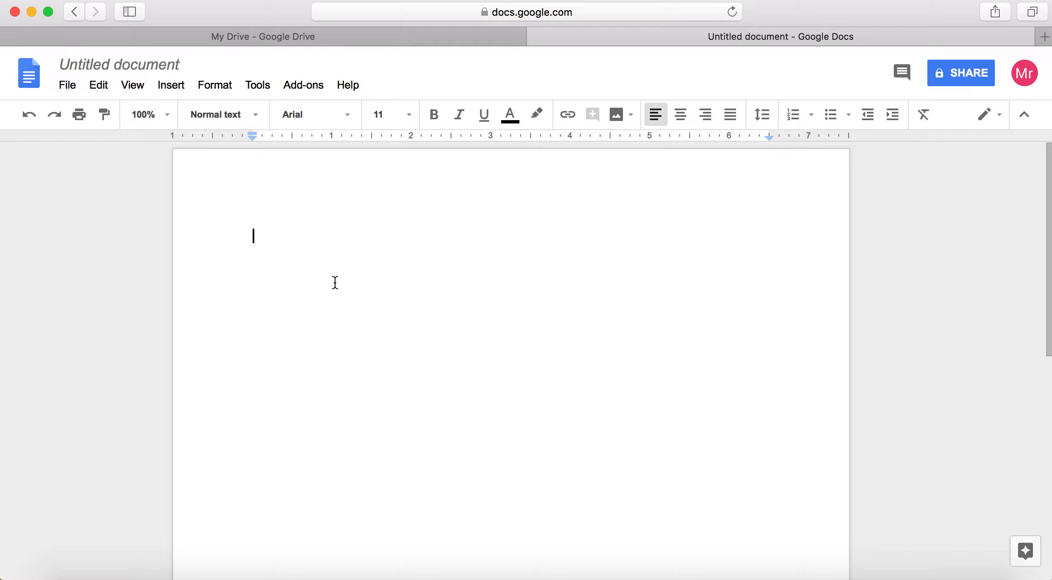
Enter the text "Ansdfas" in the blank document, title the document "Ansdfas" and close it.
text(Ansdfas)
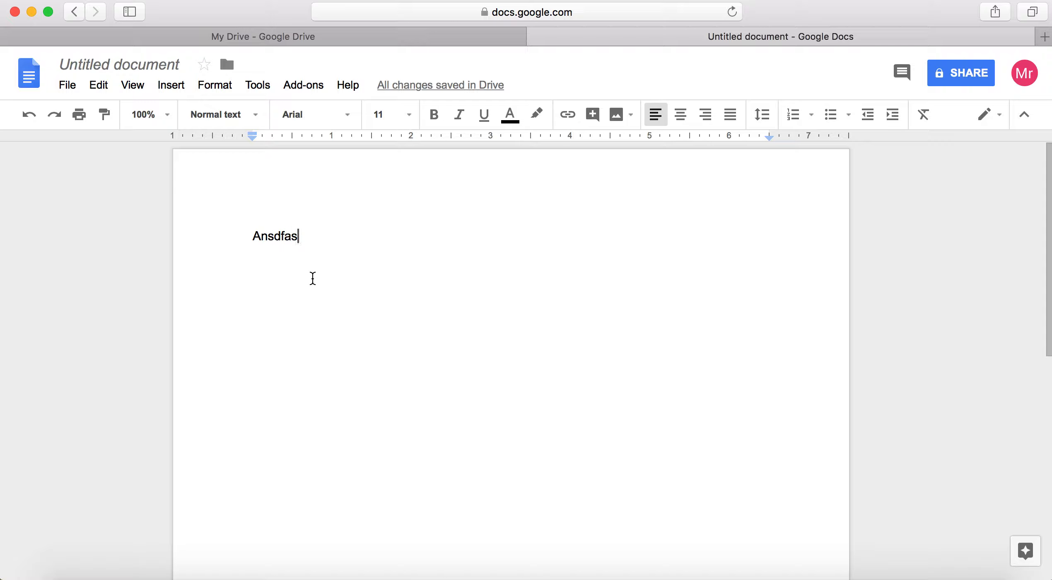
click(104, 61)
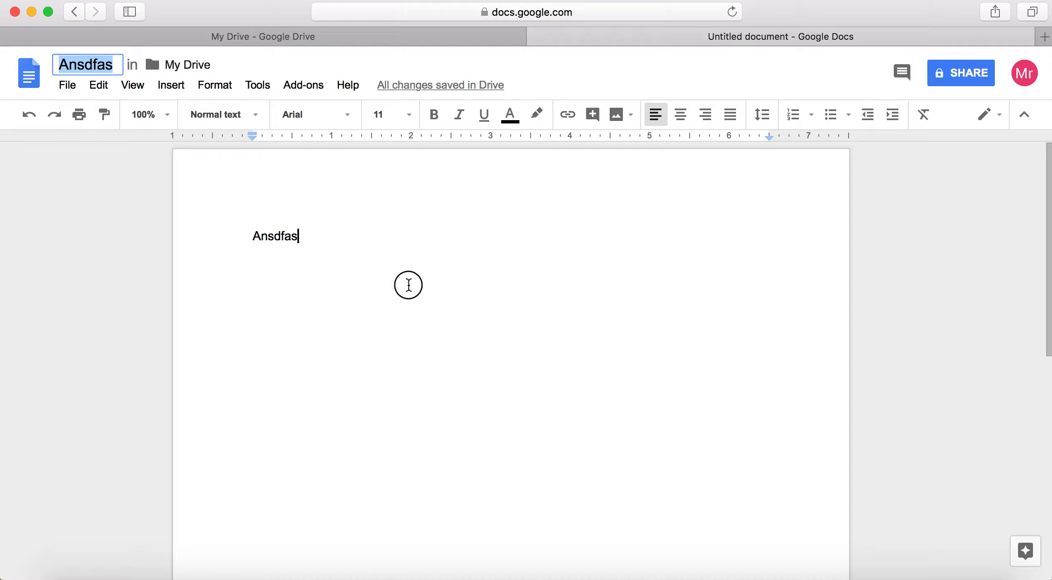
key(Return)
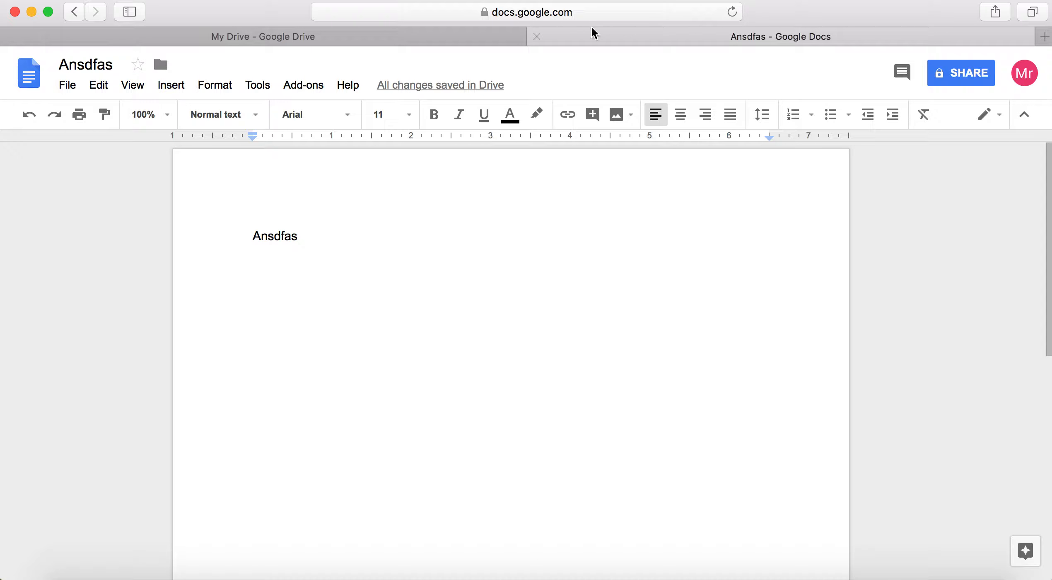
click(535, 37)
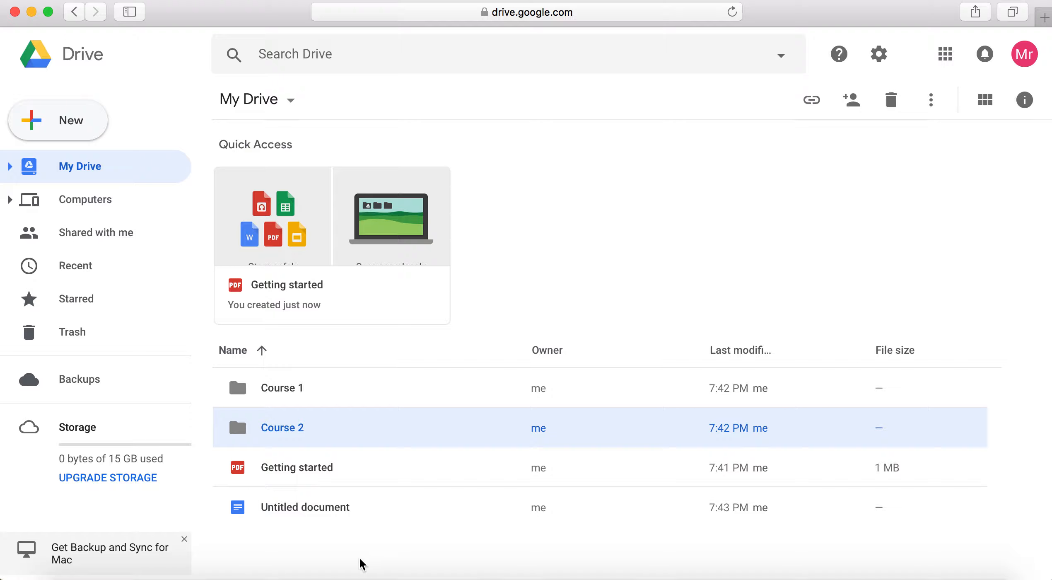
Create a folder named "Unit 1" inside the Course 1 folder.
click(285, 394)
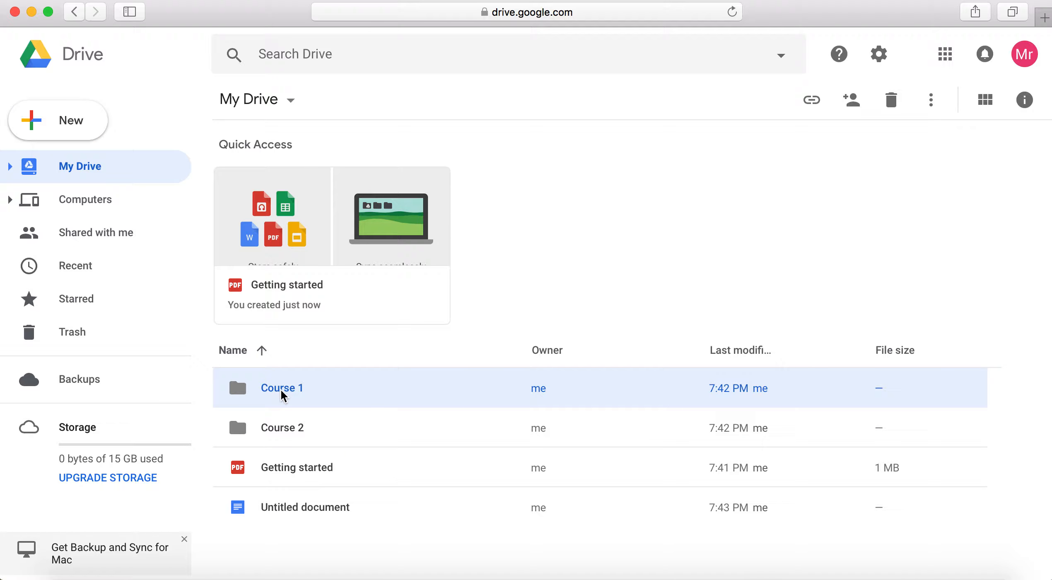
click(284, 520)
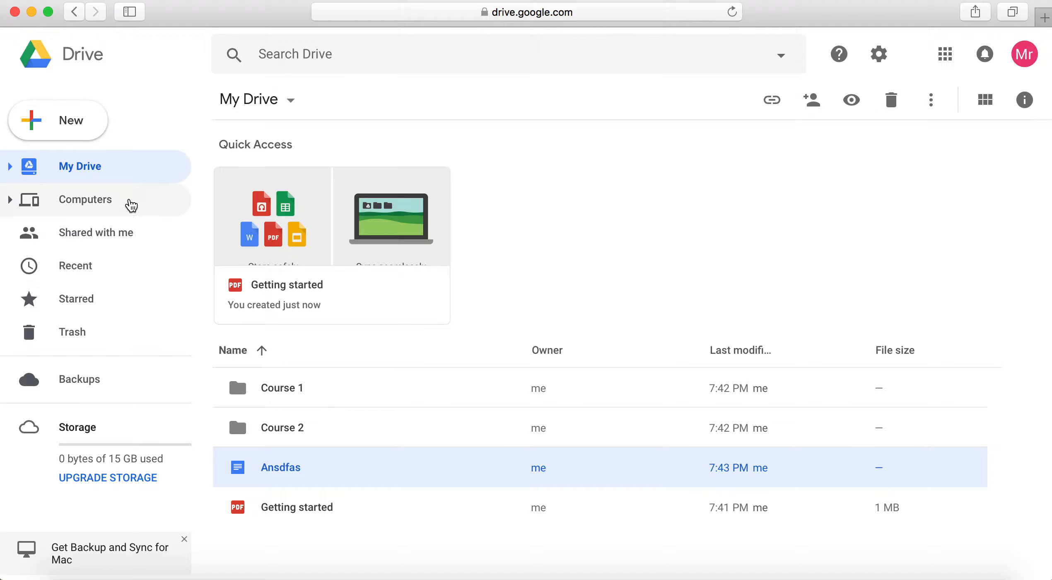
click(274, 393)
double_click(272, 391)
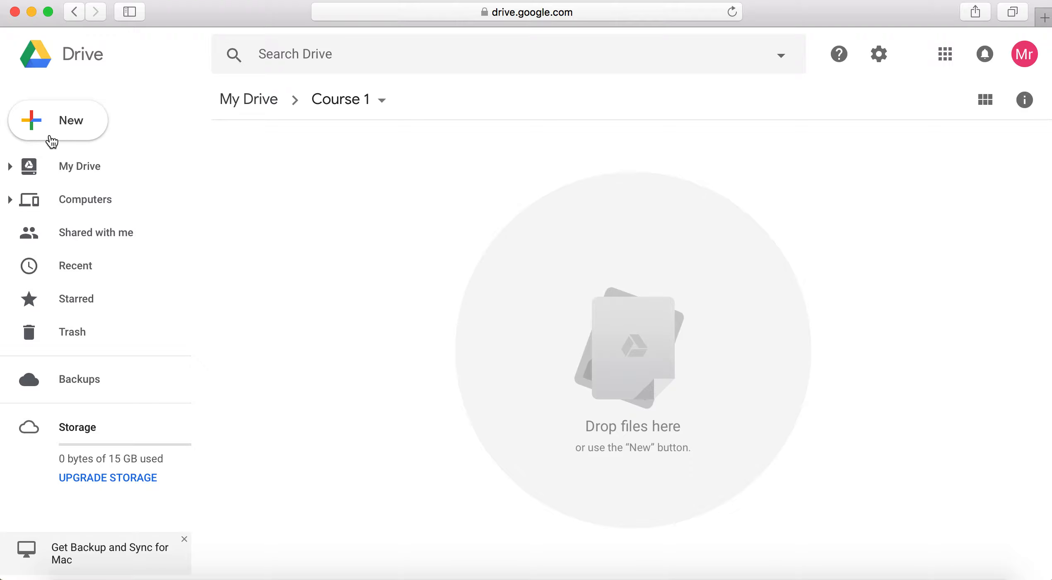
click(52, 140)
click(79, 125)
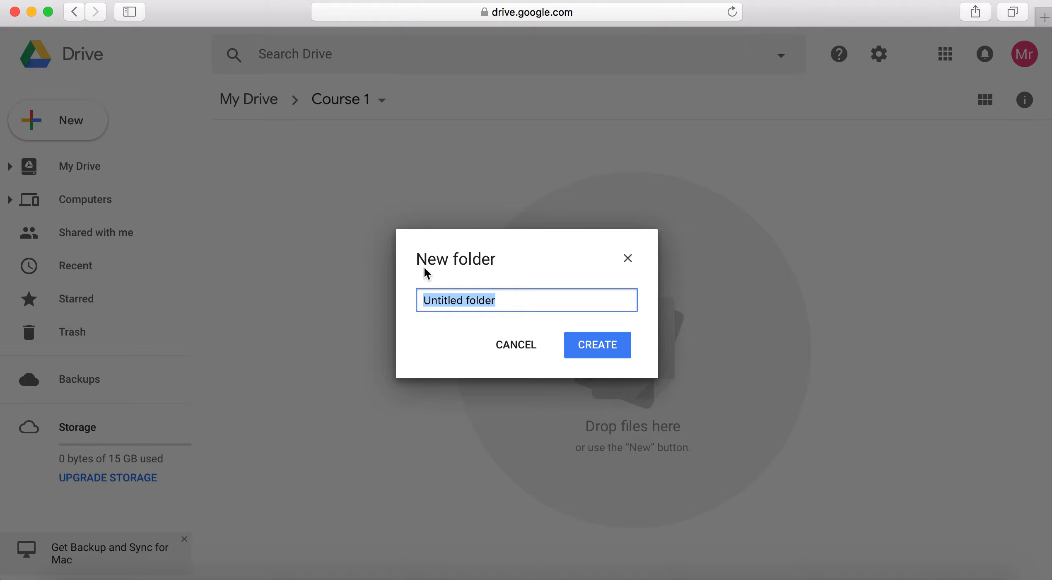
text(Unit 1)
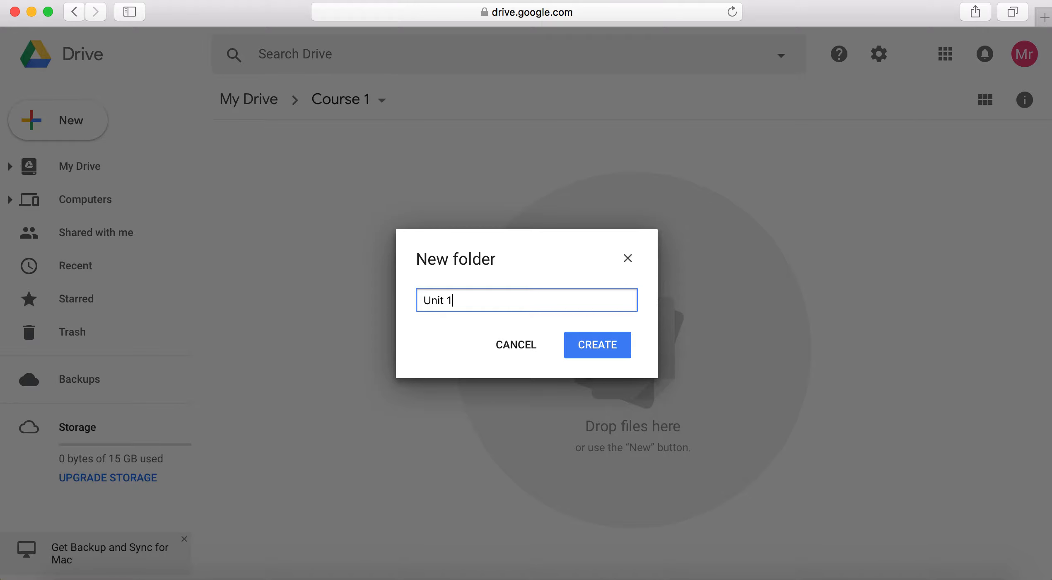
key(Return)
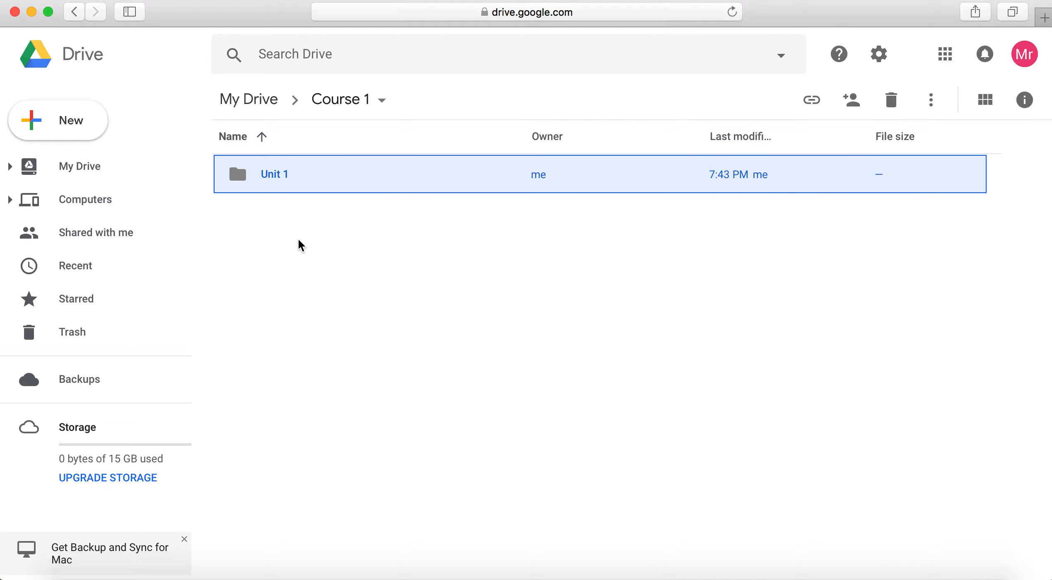
Create a folder named "Assignments" inside the Unit 1 folder.
double_click(264, 173)
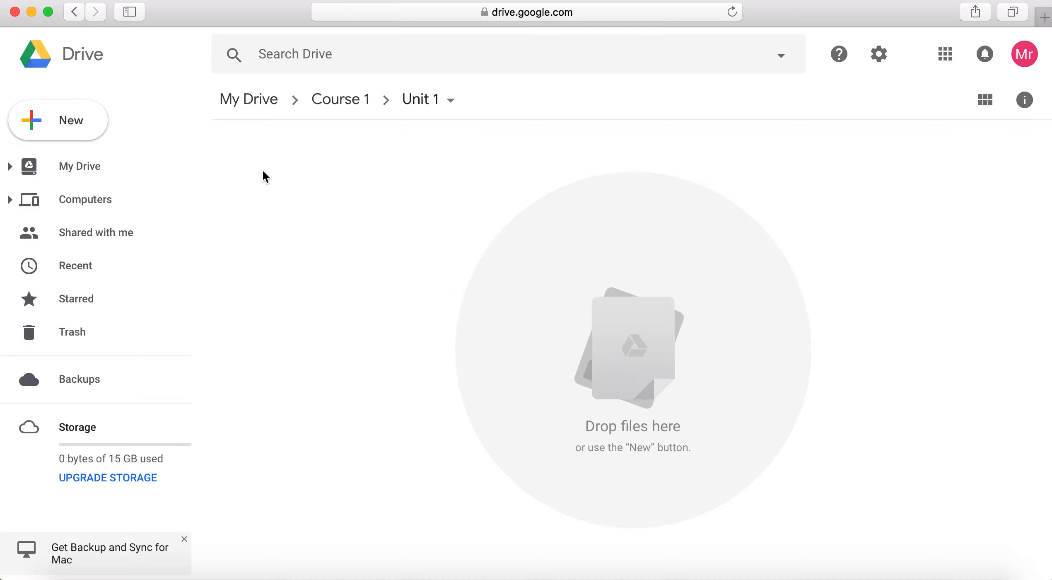
click(49, 113)
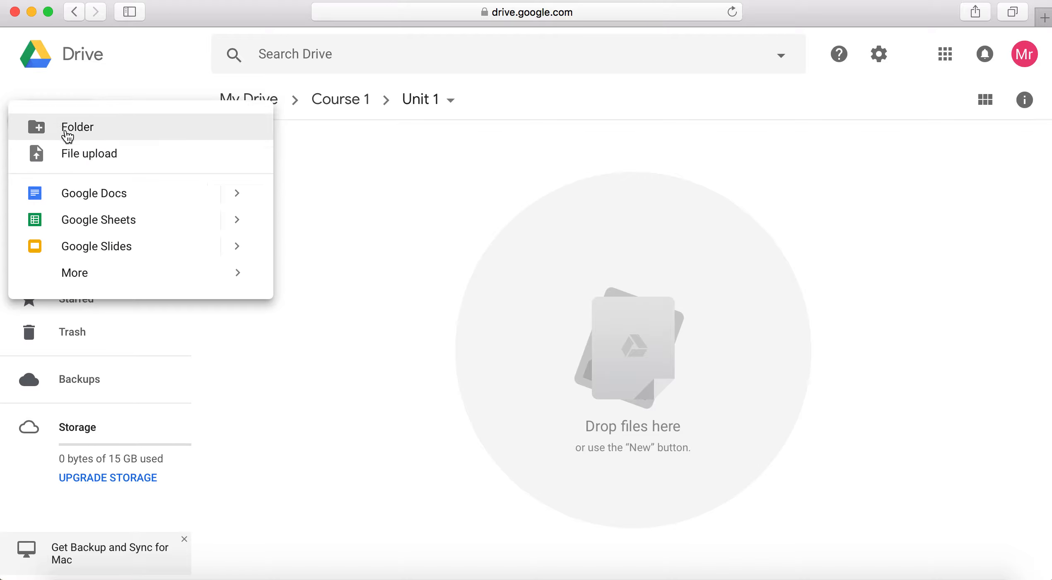
click(90, 131)
text(ignments)
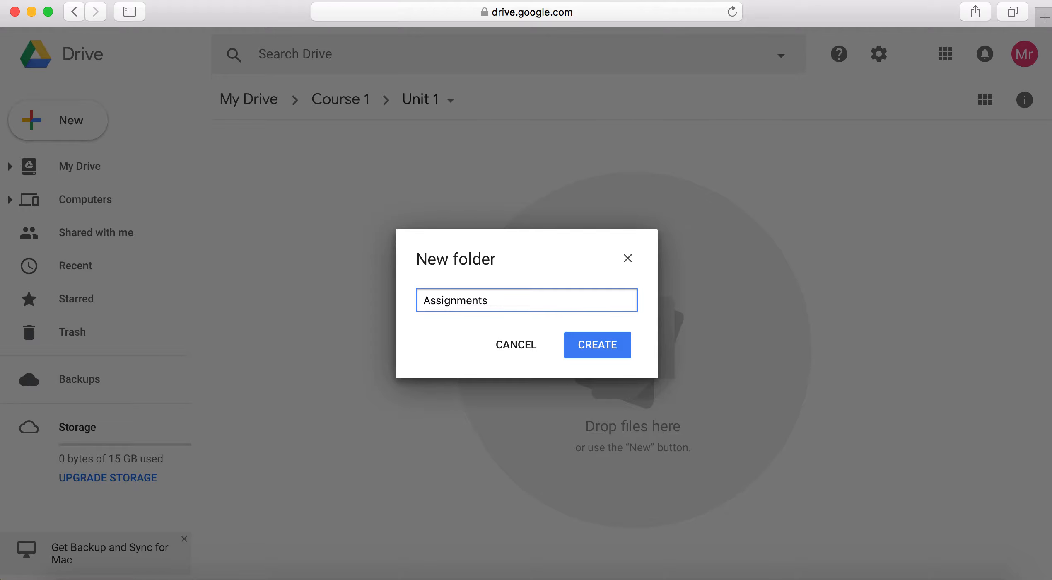
key(Return)
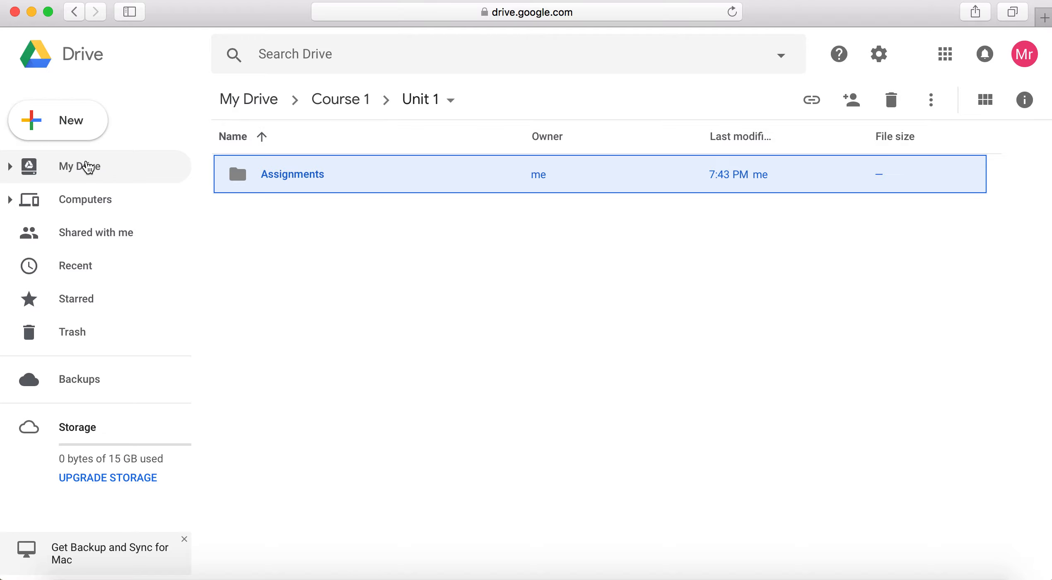
Move the Ansdfas document from My Drive into the Assignments folder under Course 1 > Unit 1.
click(83, 169)
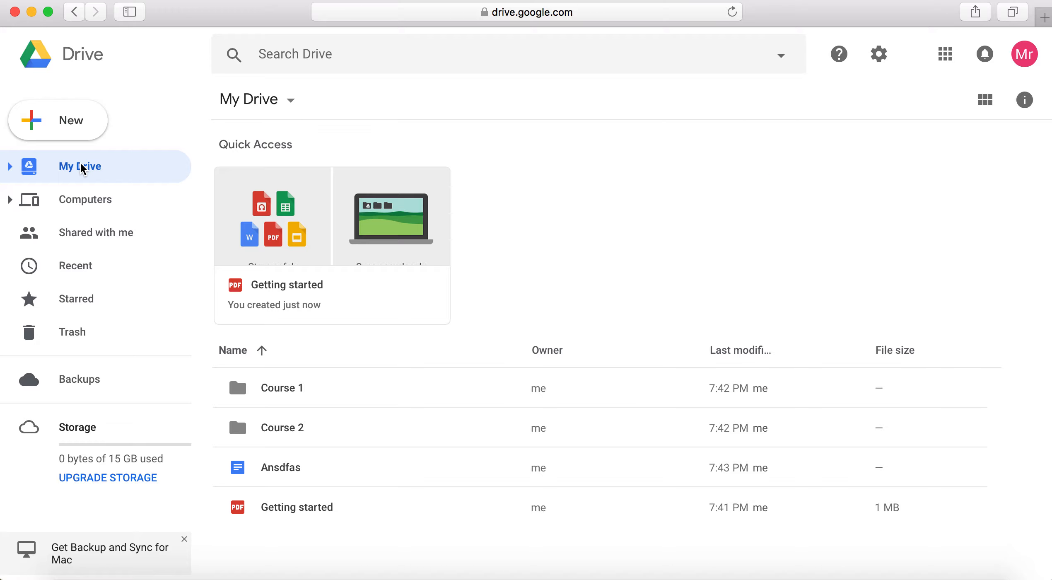
click(291, 467)
mouse_move(291, 467)
mouse_down()
mouse_move(298, 373)
mouse_move(277, 384)
mouse_move(268, 376)
mouse_move(271, 470)
mouse_up()
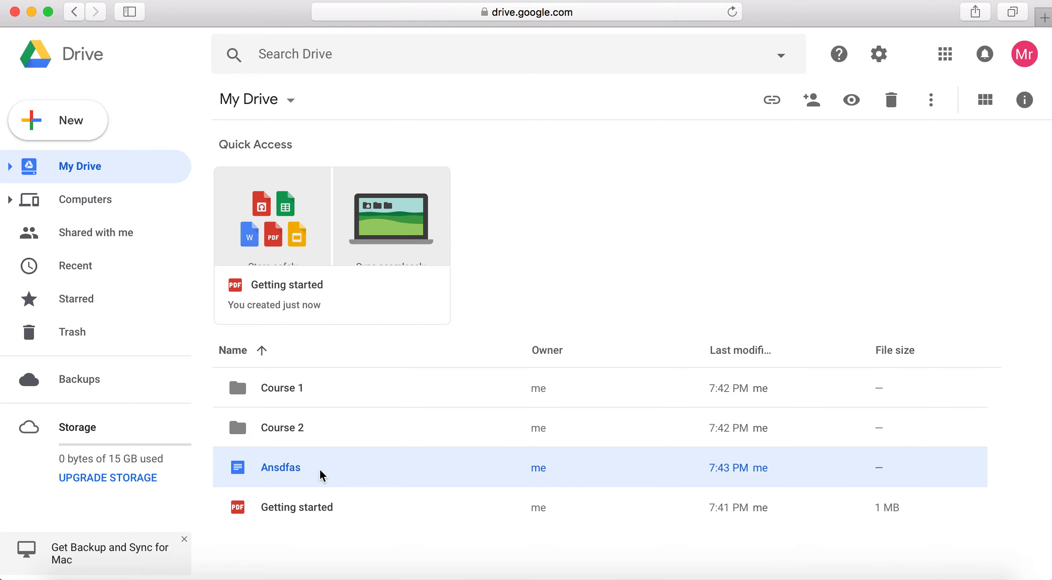
drag(292, 469, 54, 158)
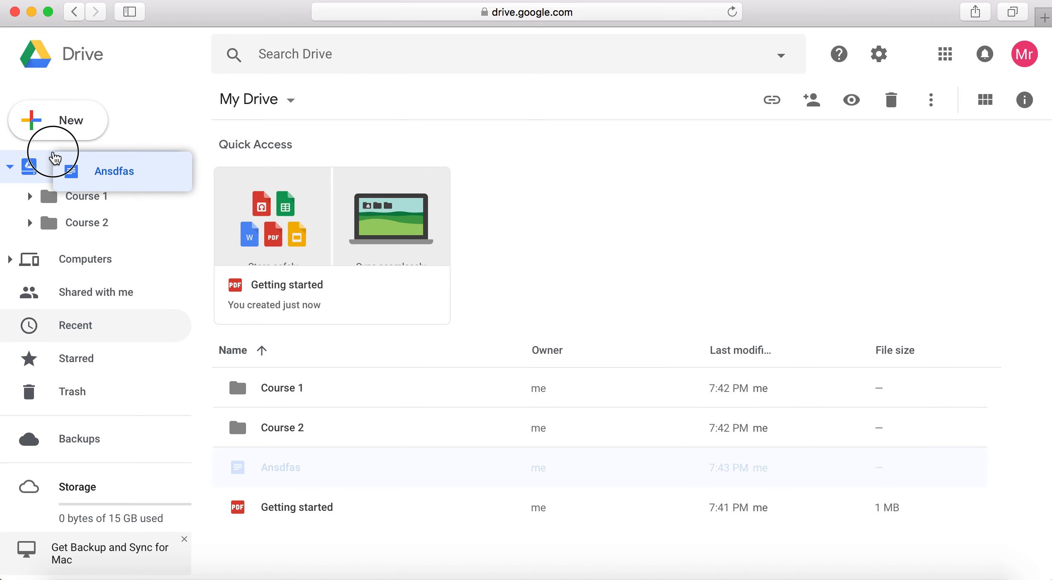
drag(54, 158, 93, 256)
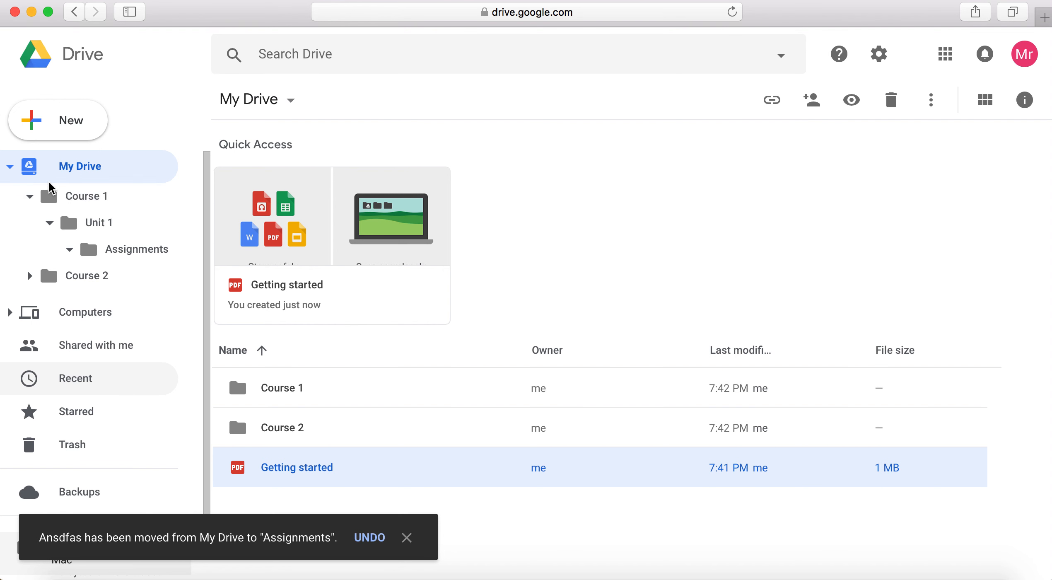
View the contents of the Assignments folder, collapse the folder tree and return to My Drive.
click(141, 251)
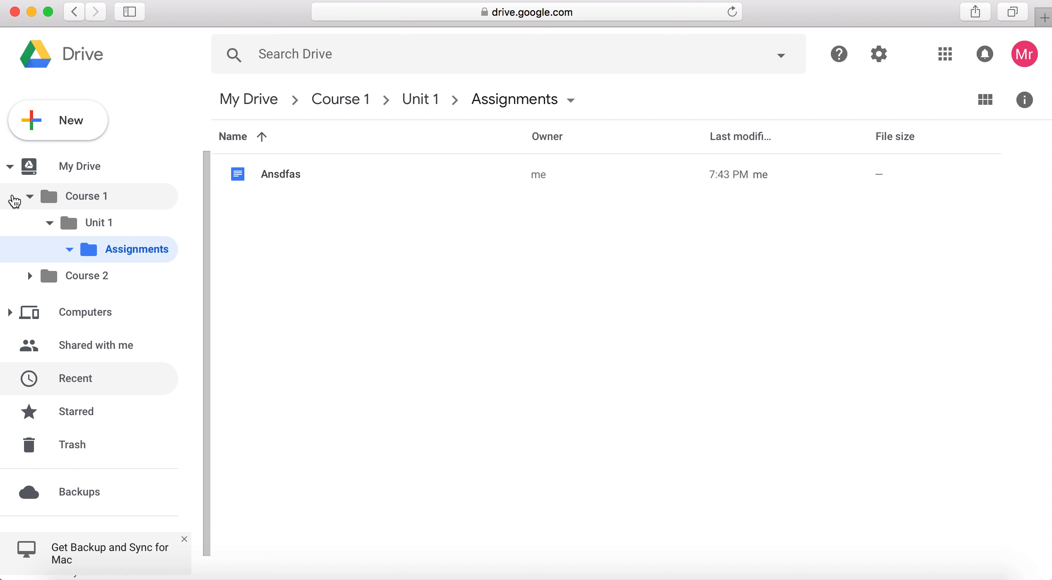
click(30, 196)
click(10, 166)
click(83, 170)
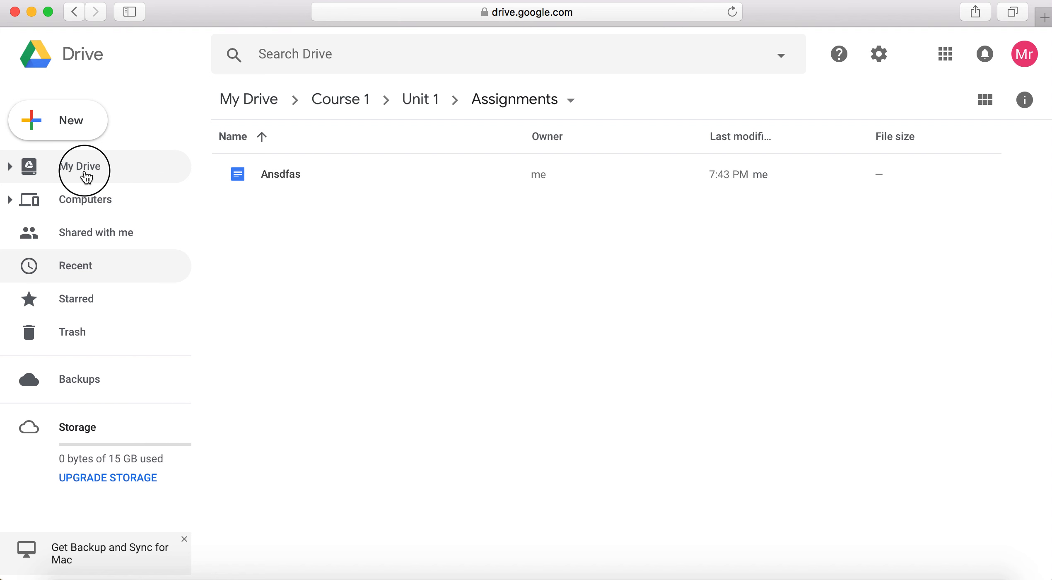